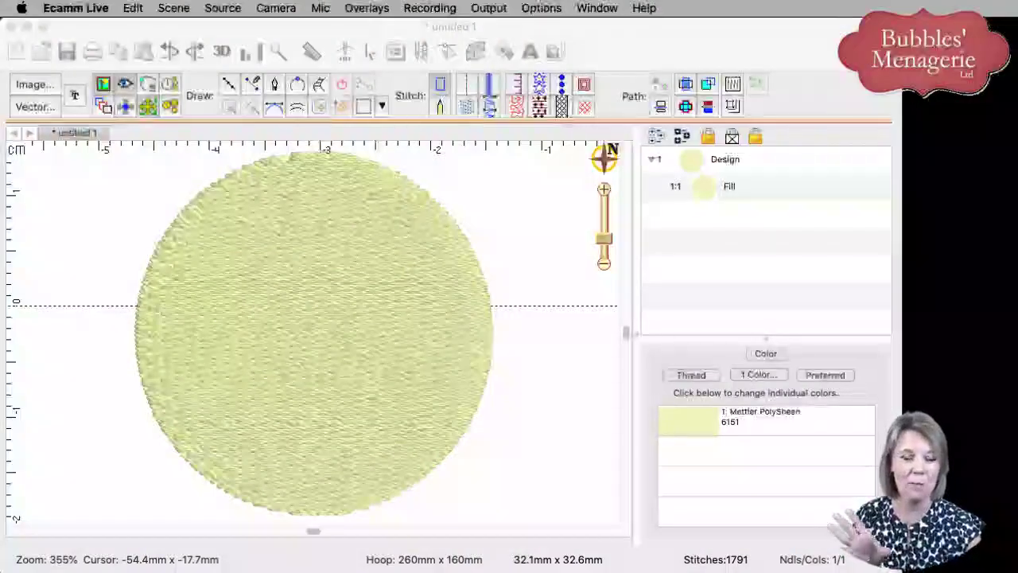
Set the yellow circle's tatami fill angle to 180° and re-stitch it to 1707 stitches
left_click(291, 270)
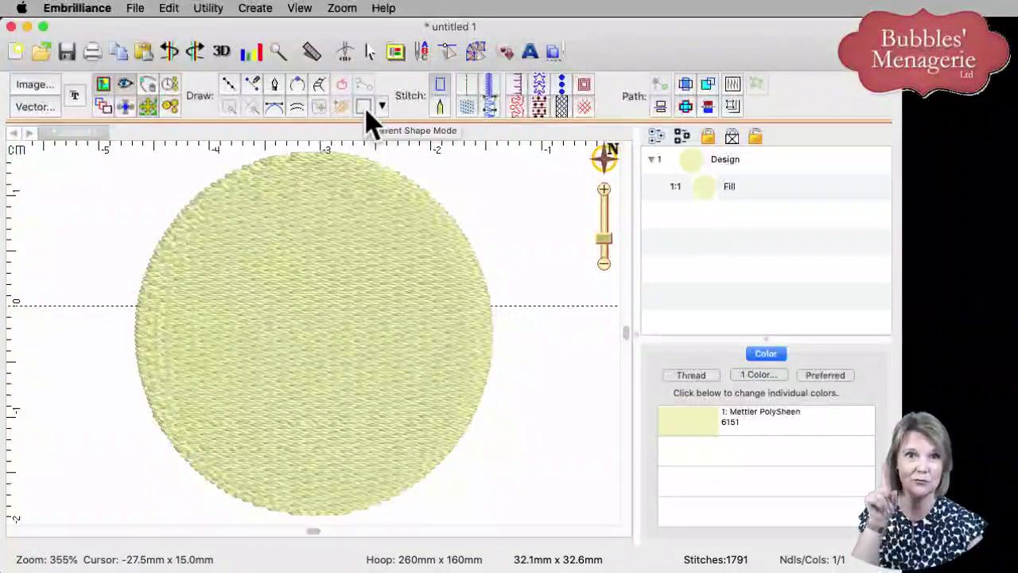
left_click(326, 302)
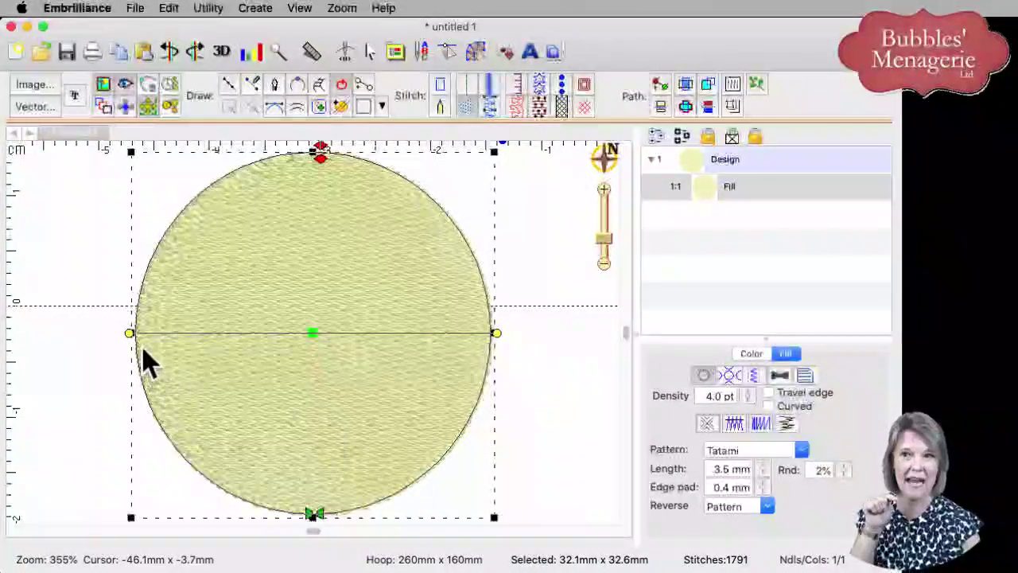
left_click(496, 336)
left_click_drag(498, 340, 501, 341)
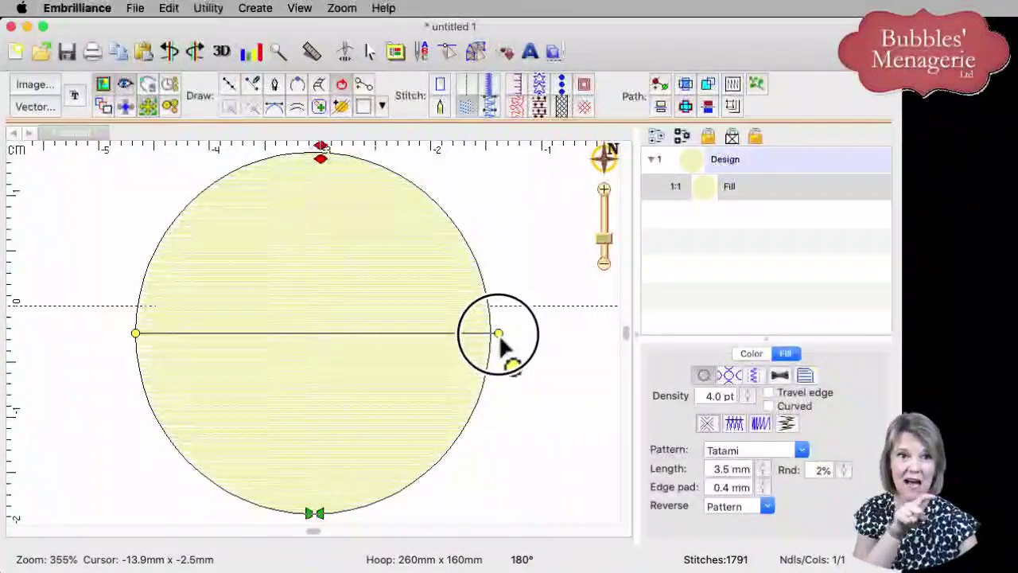
left_click(498, 335)
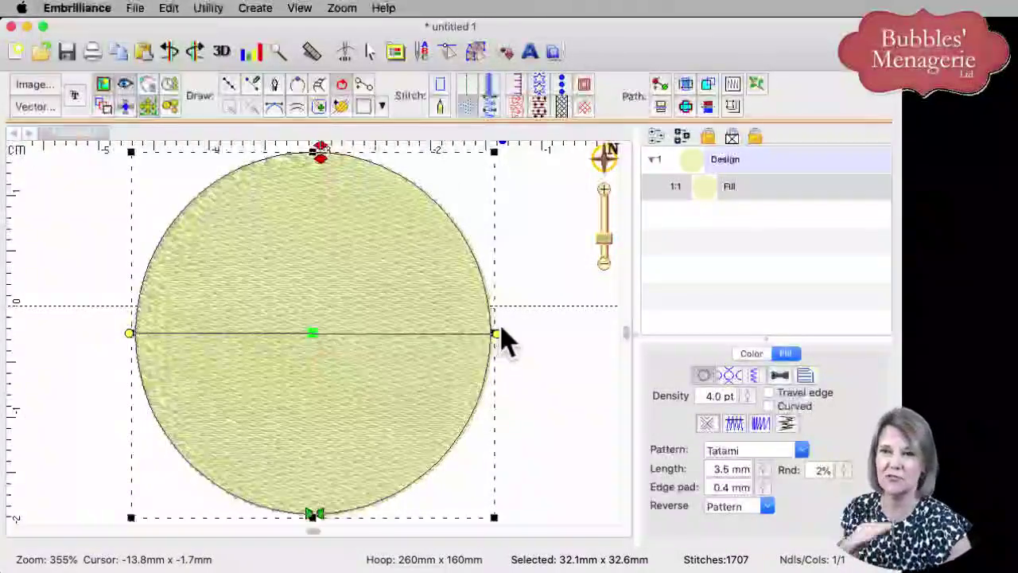
Draw a 16.0 x 16.1 mm rectangle outline centred over the yellow circle
left_click(366, 108)
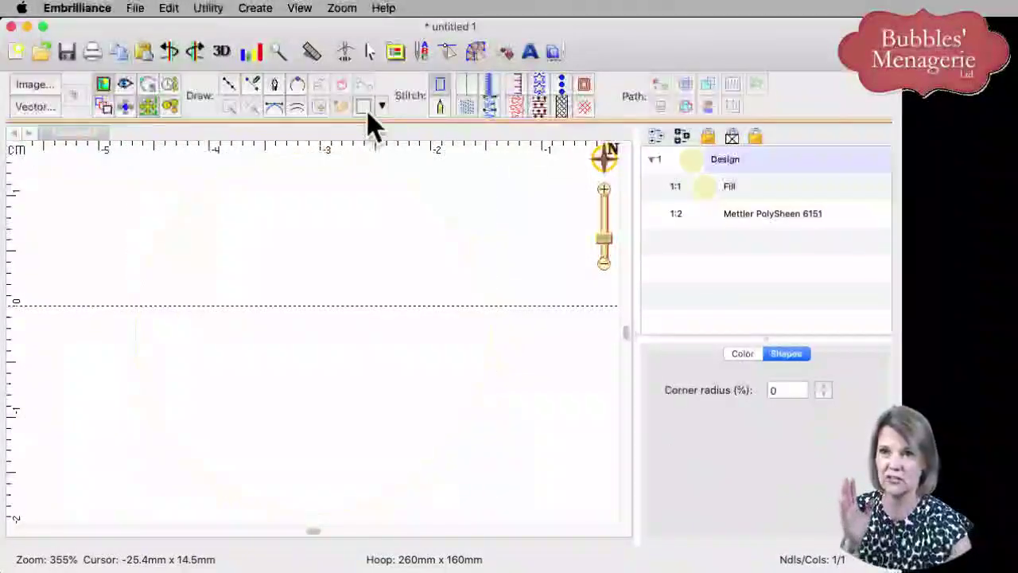
key("Escape")
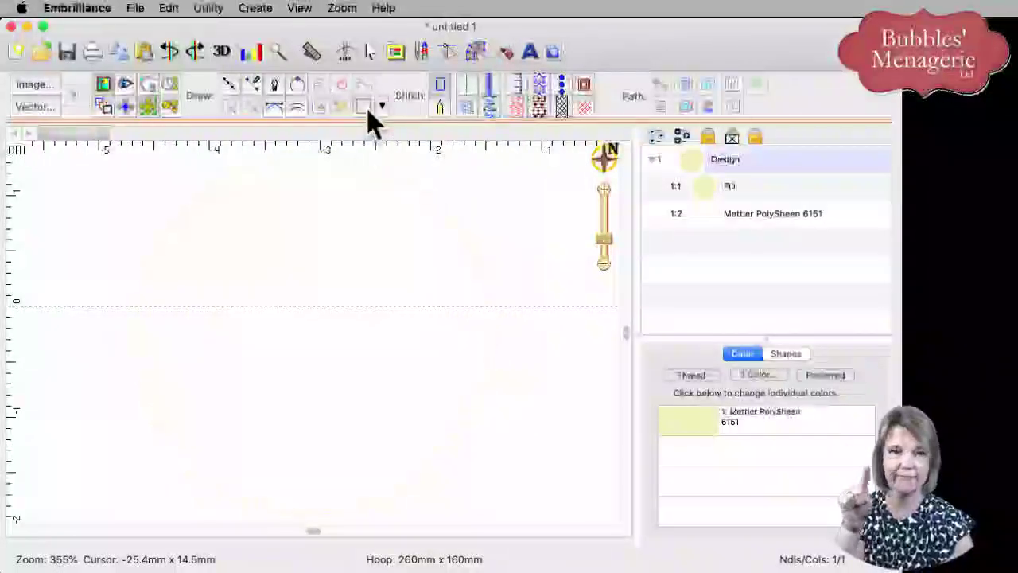
left_click_drag(227, 247, 407, 430)
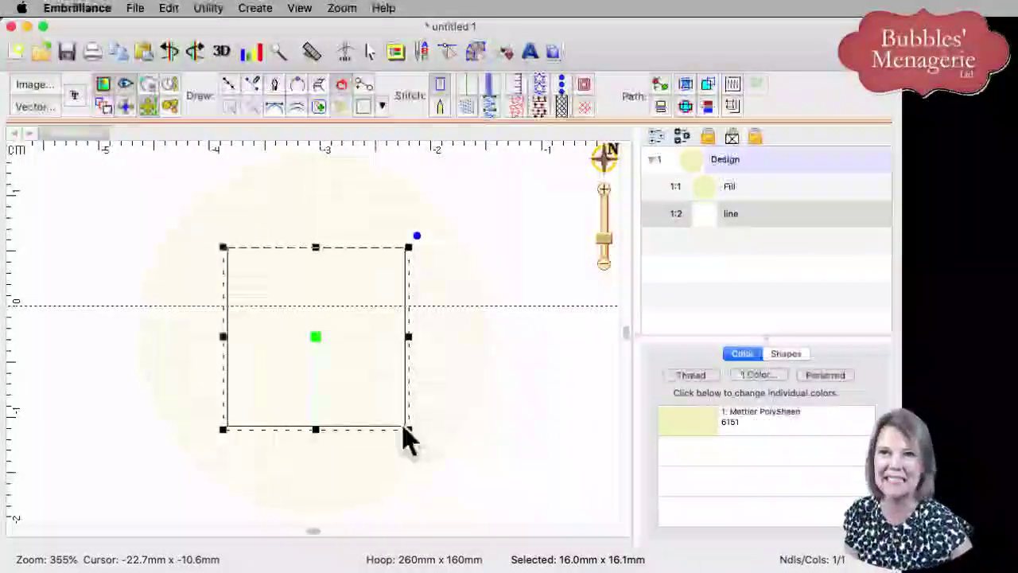
Convert the square to a 26-stitch run in red Mettler PolySheen 1521 thread
left_click(470, 89)
left_click(704, 436)
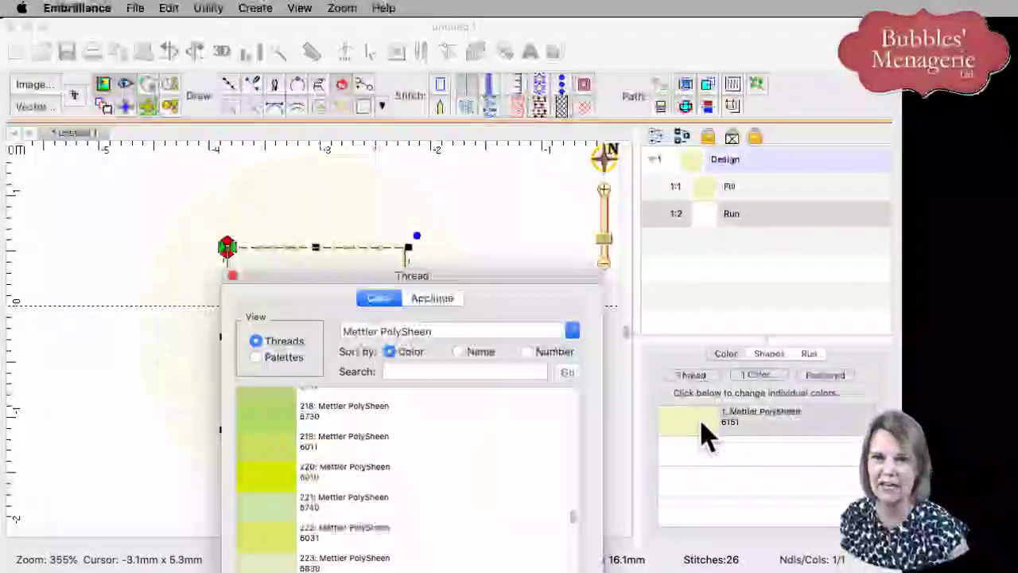
left_click(574, 506)
left_click_drag(575, 507, 566, 464)
left_click(268, 430)
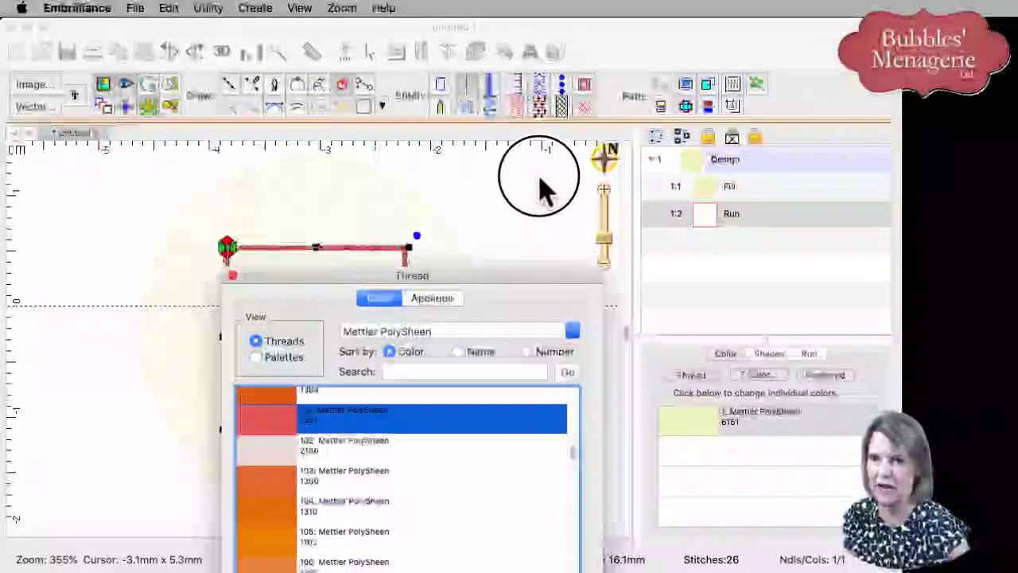
left_click_drag(552, 282, 644, 97)
left_click(643, 456)
left_click(557, 487)
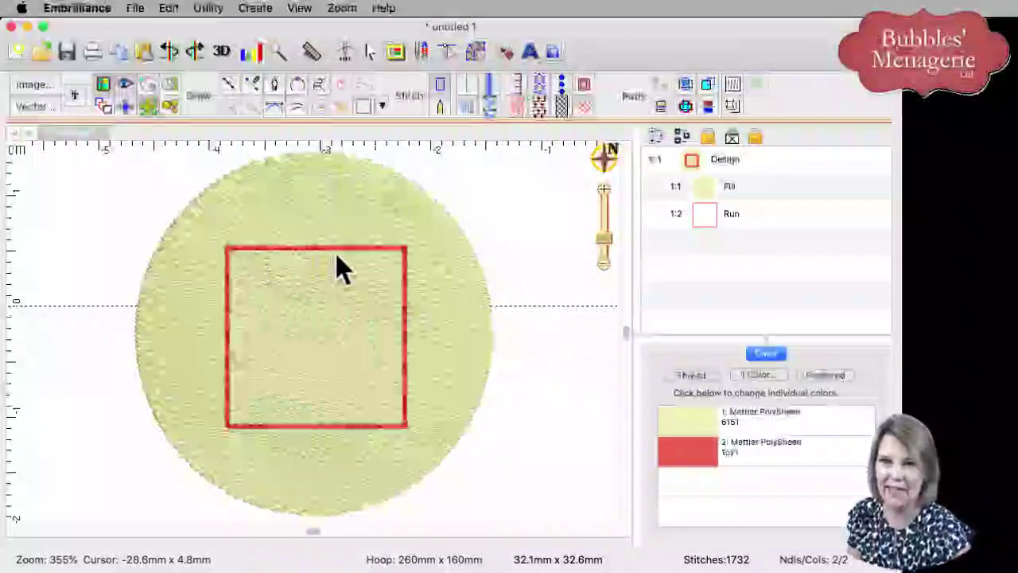
left_click(699, 227)
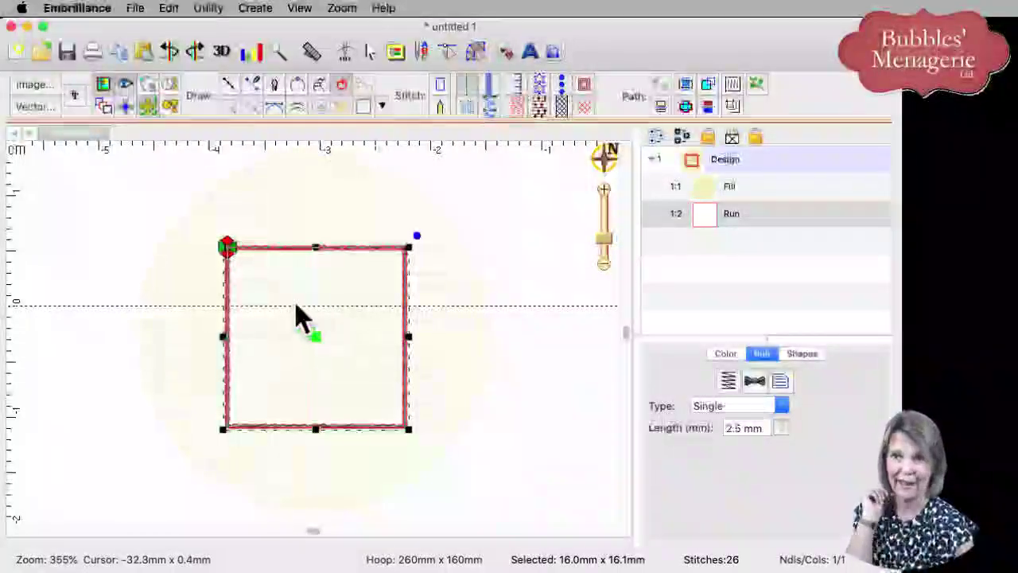
Deselect everything to preview the two-colour design at 1732 stitches
left_click(469, 280)
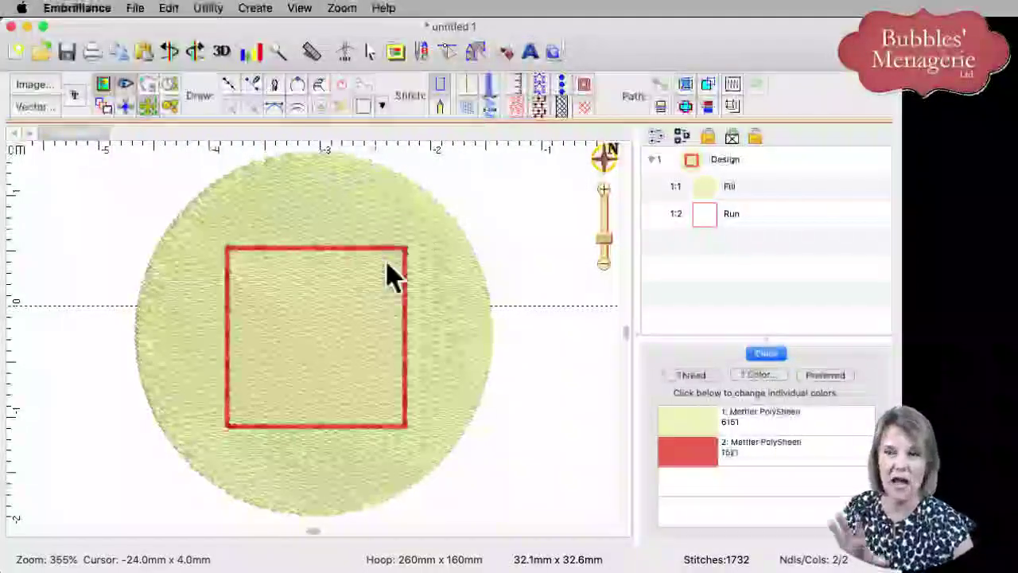
Tilt the yellow circle's tatami stitch angle slightly upward from horizontal and reselect the fill
left_click(424, 314)
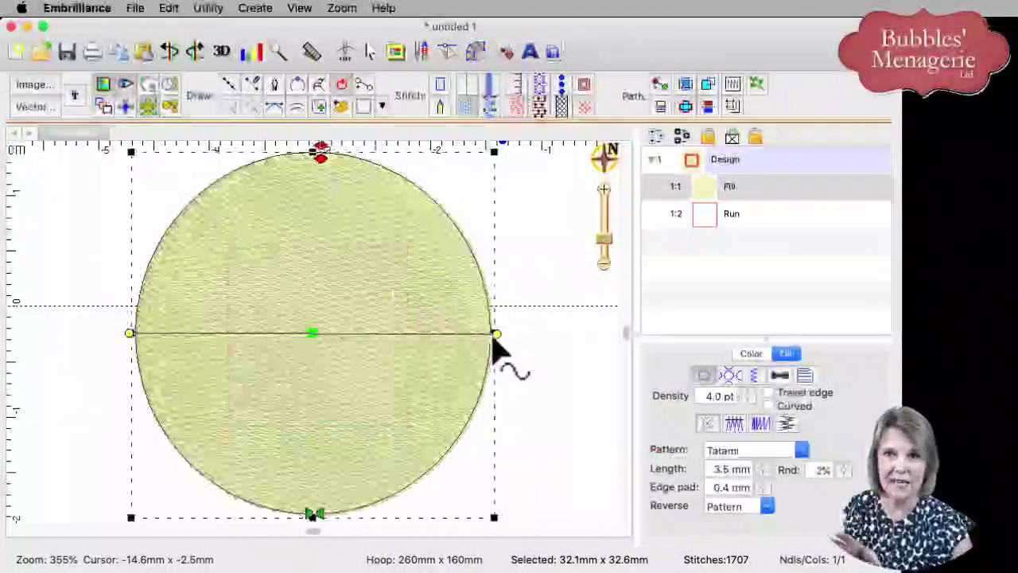
left_click_drag(496, 334, 498, 312)
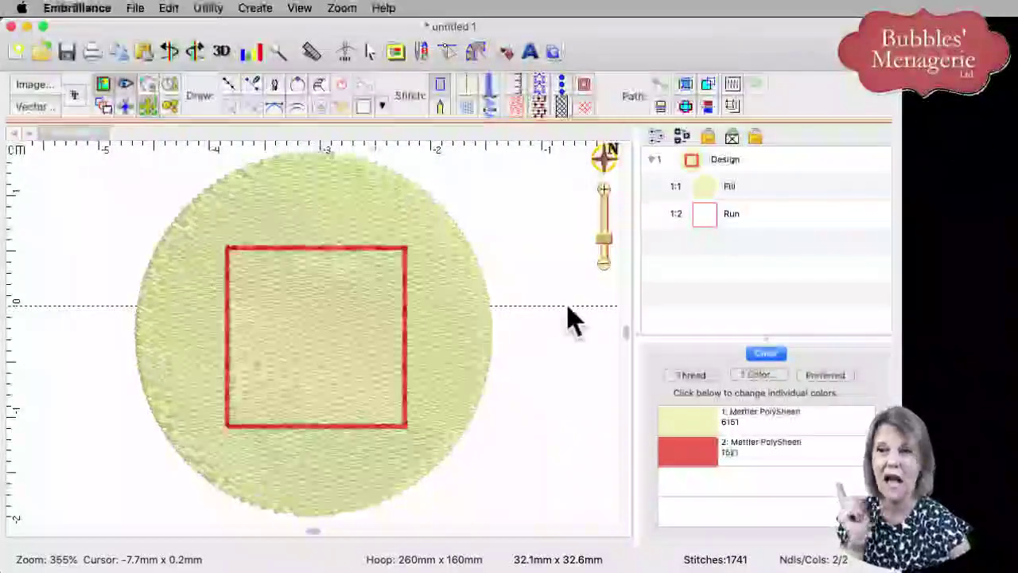
left_click(410, 393)
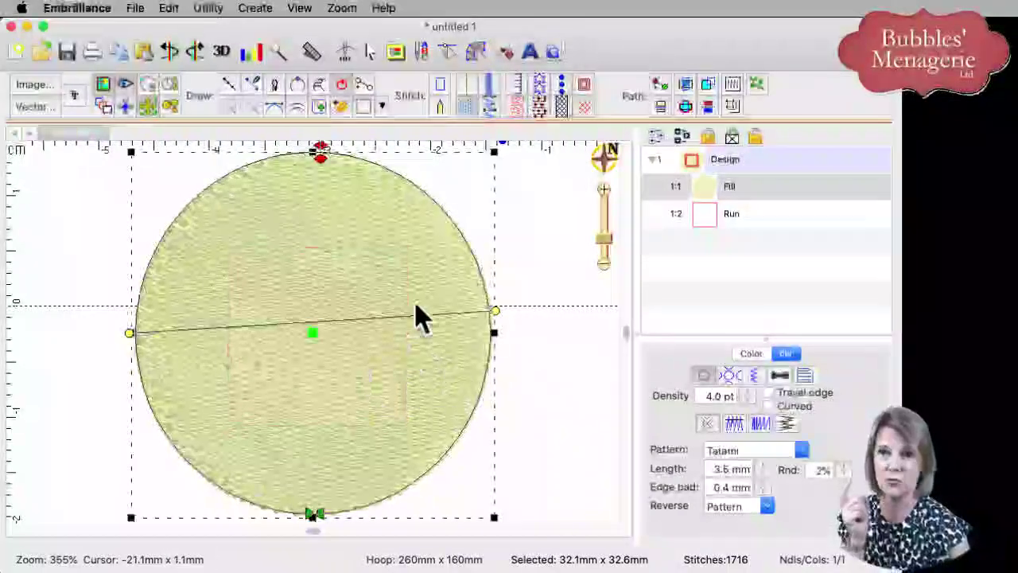
Change the square's run type to a 3-pass Bean stitch, giving 74 stitches
left_click(729, 215)
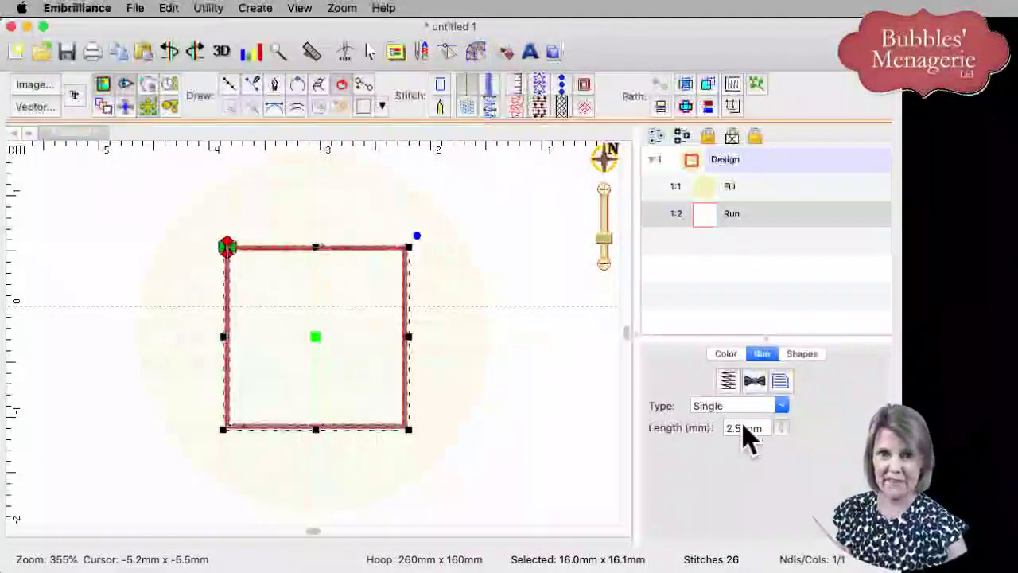
left_click(783, 406)
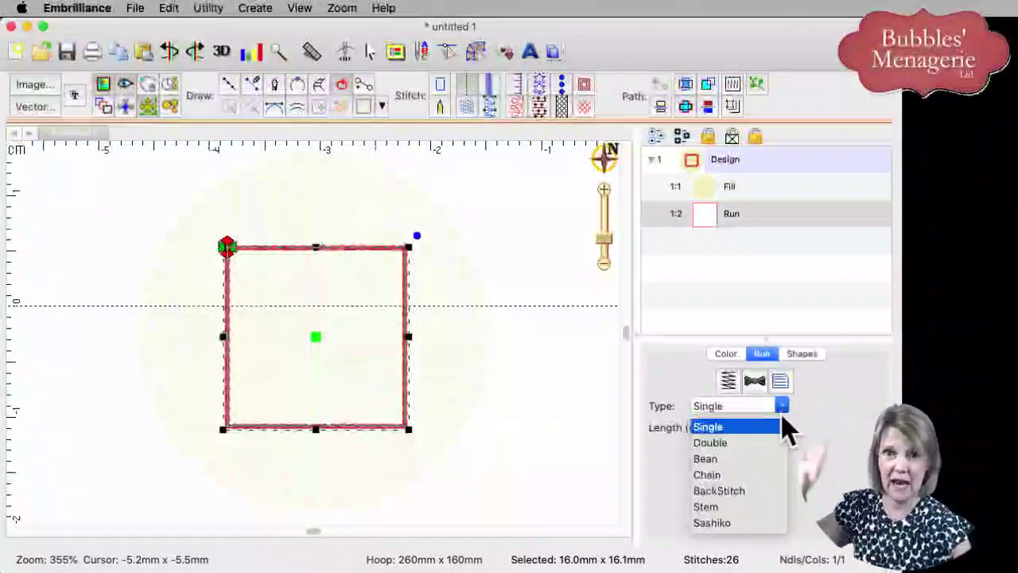
left_click(740, 444)
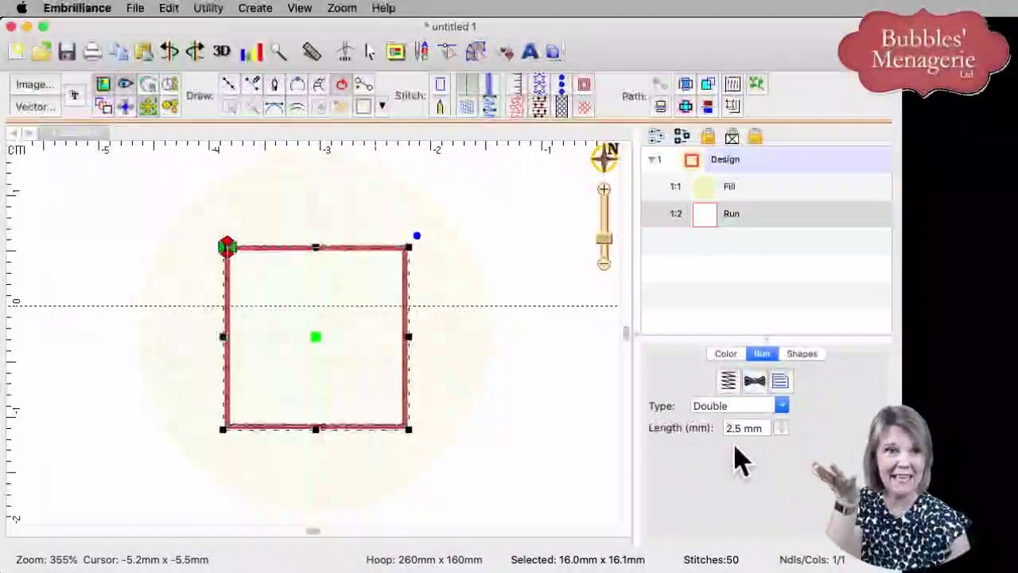
left_click(782, 408)
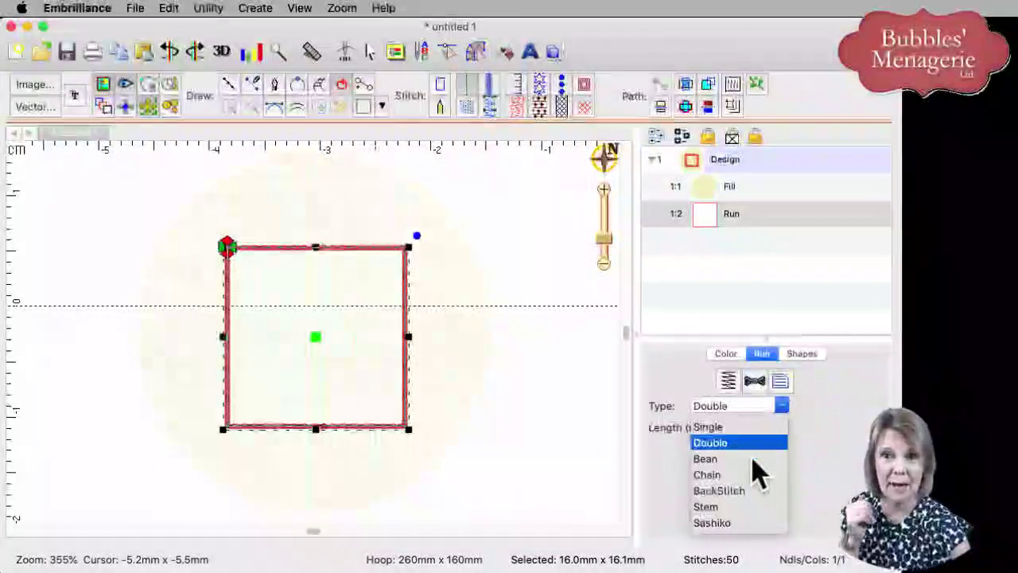
left_click(728, 466)
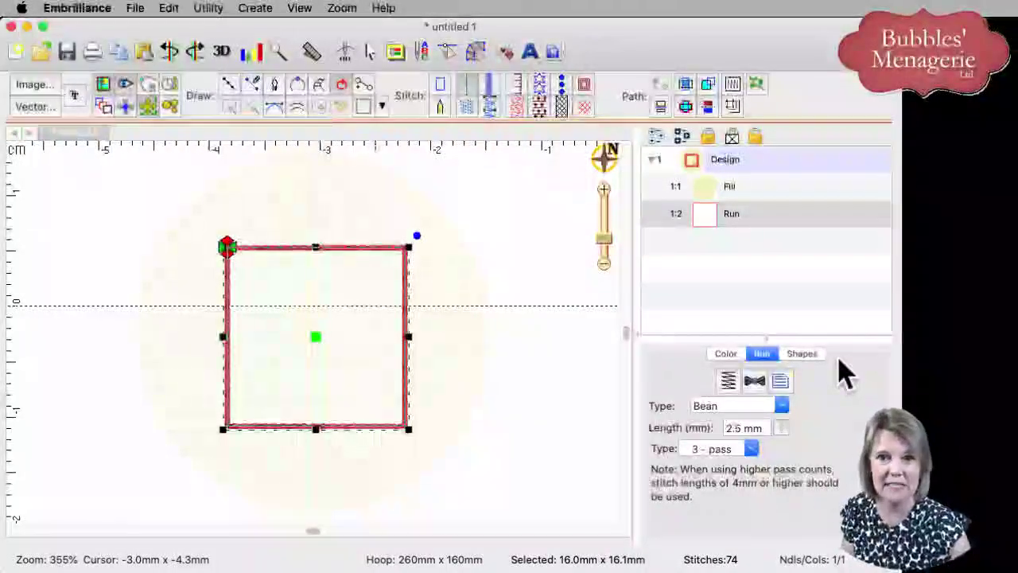
Switch the square outline's run type to BackStitch, 2.0 mm length, 98 stitches
left_click(783, 407)
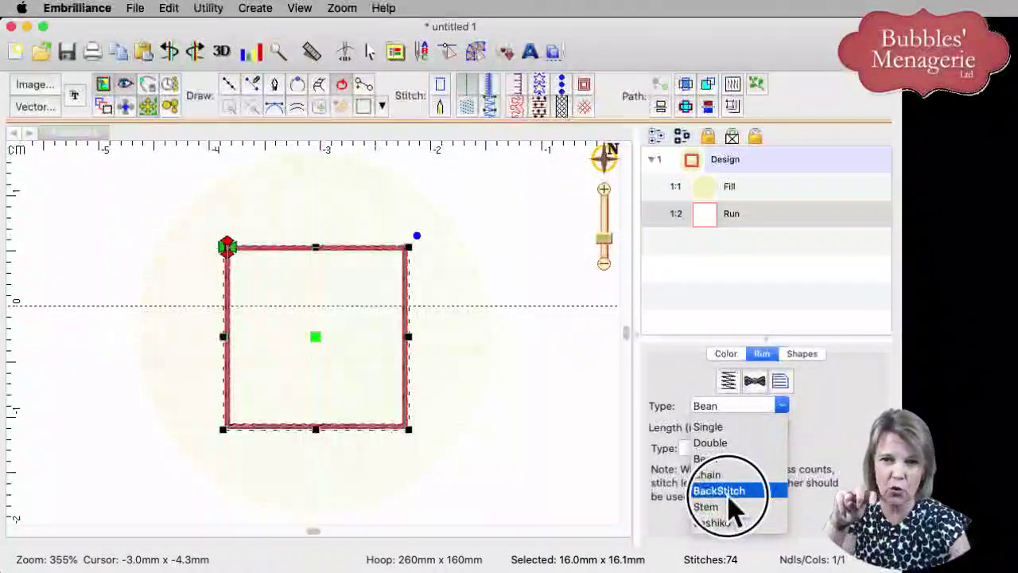
left_click(730, 495)
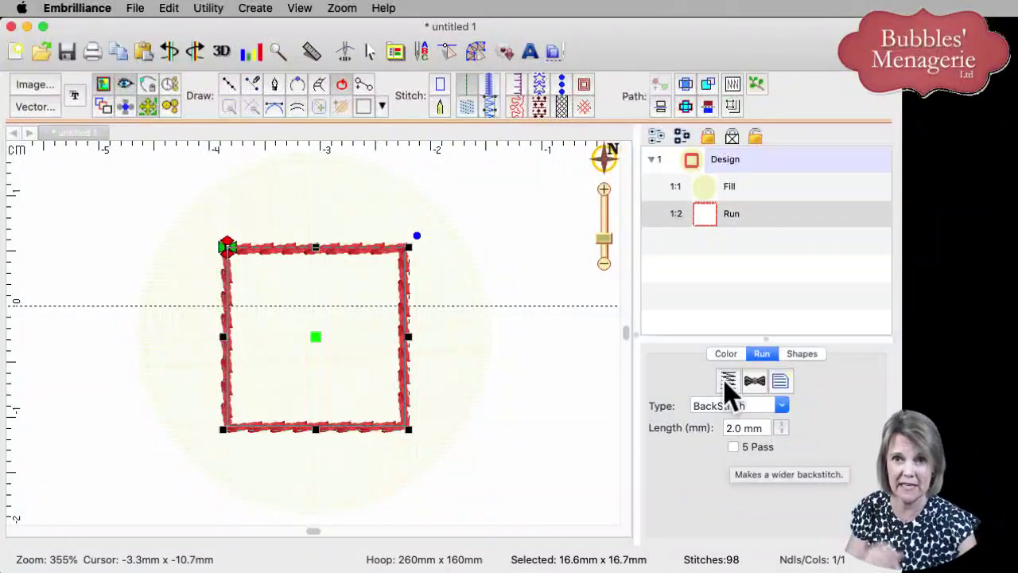
left_click(781, 406)
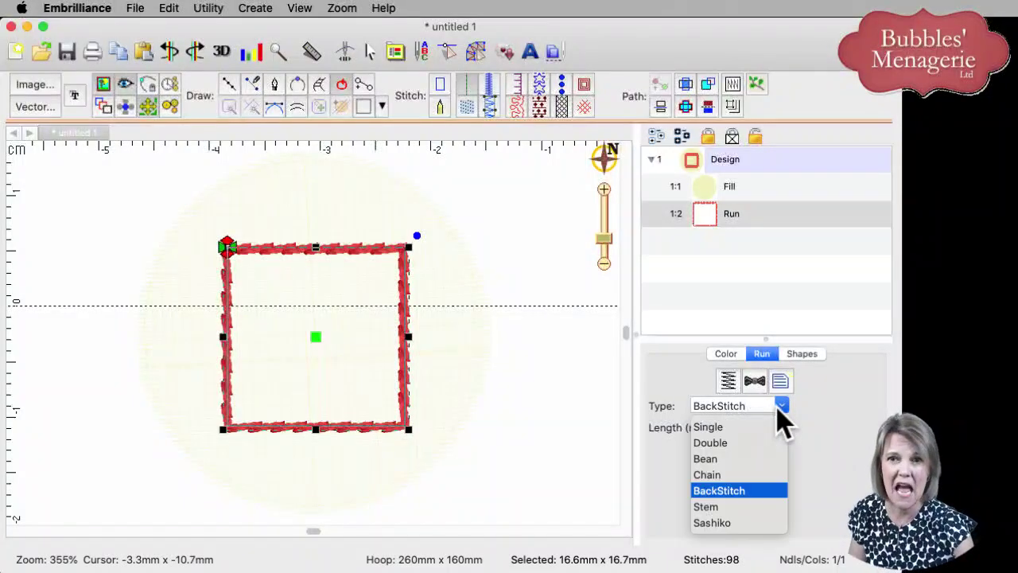
left_click(713, 512)
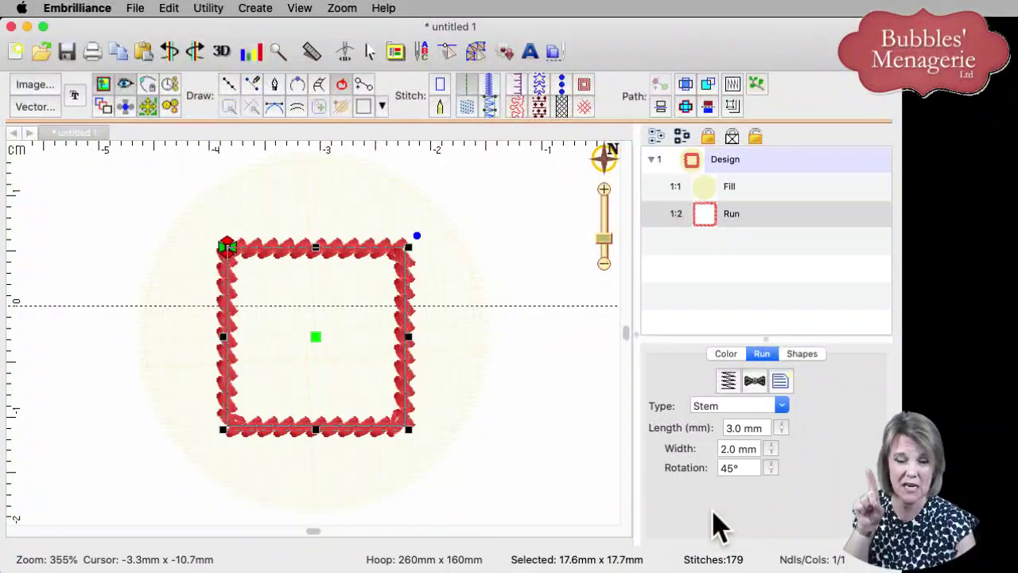
left_click(772, 468)
mouse_move(776, 478)
left_mouse_down()
mouse_move(778, 497)
mouse_move(766, 478)
mouse_move(773, 486)
left_mouse_up()
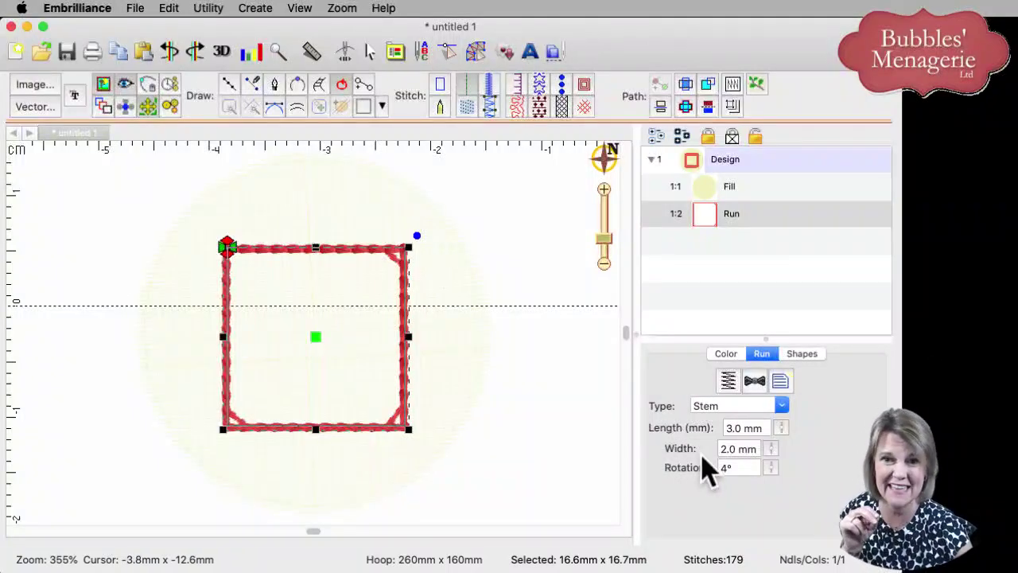
left_click(769, 448)
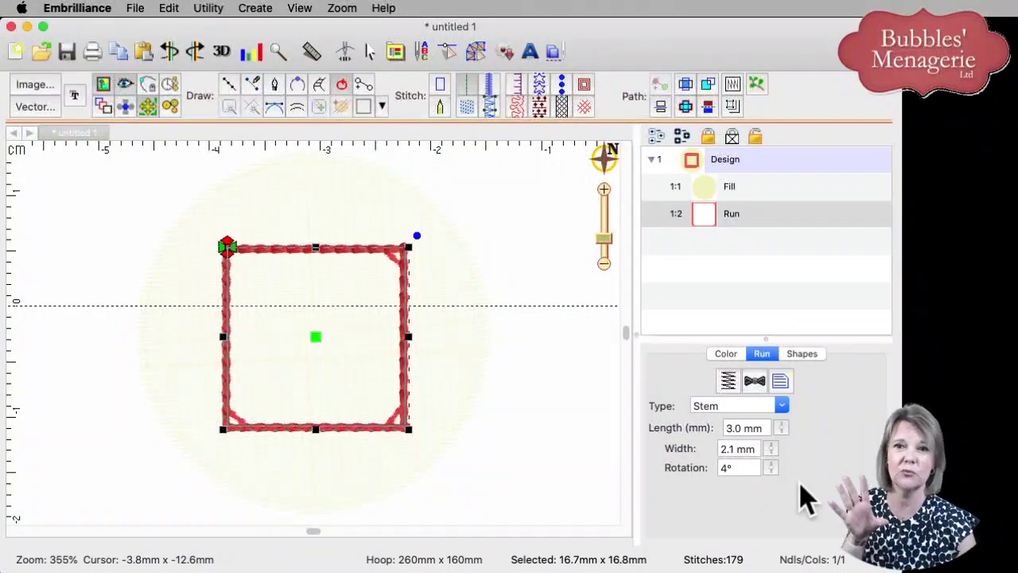
left_click(782, 429)
left_click_drag(782, 429, 785, 432)
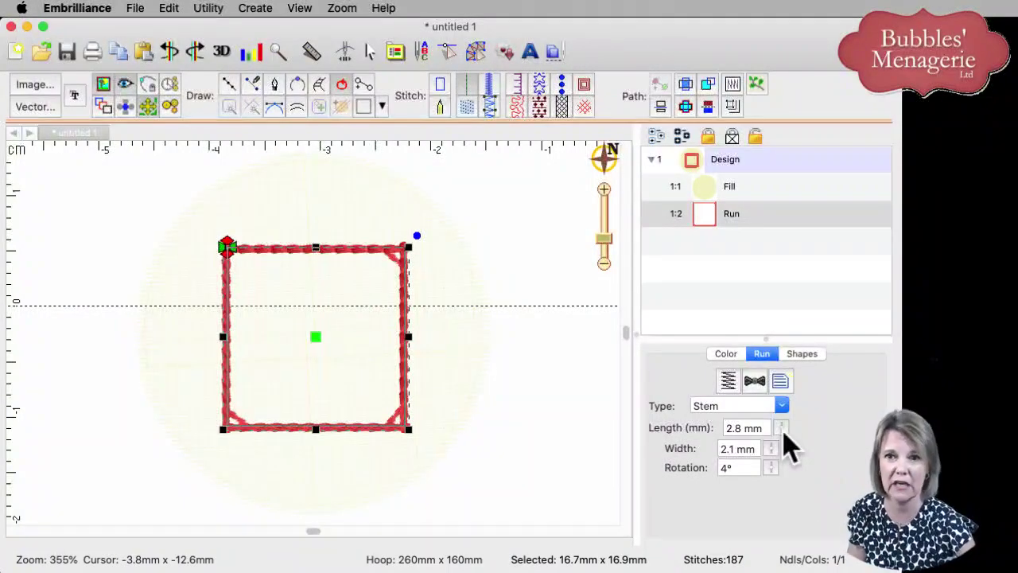
left_click(782, 406)
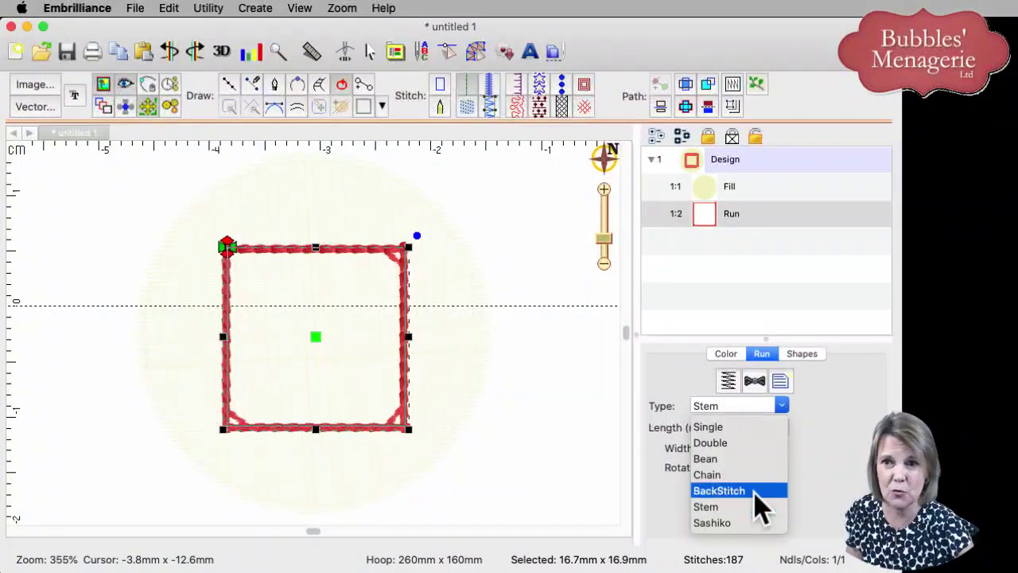
left_click(719, 491)
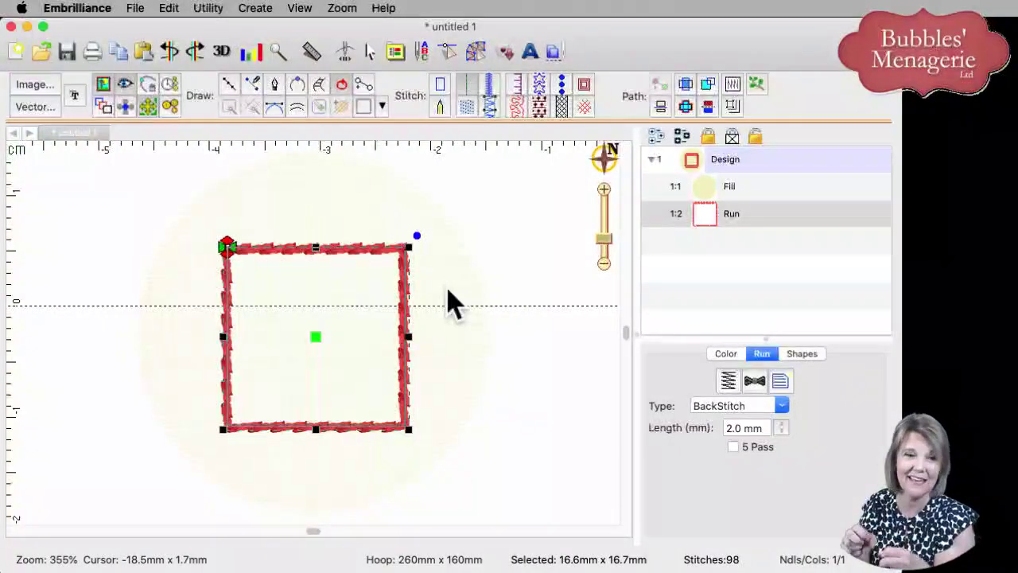
Preview the stitched design, then select the Fill 1:1 row to show its tatami settings
left_click(591, 255)
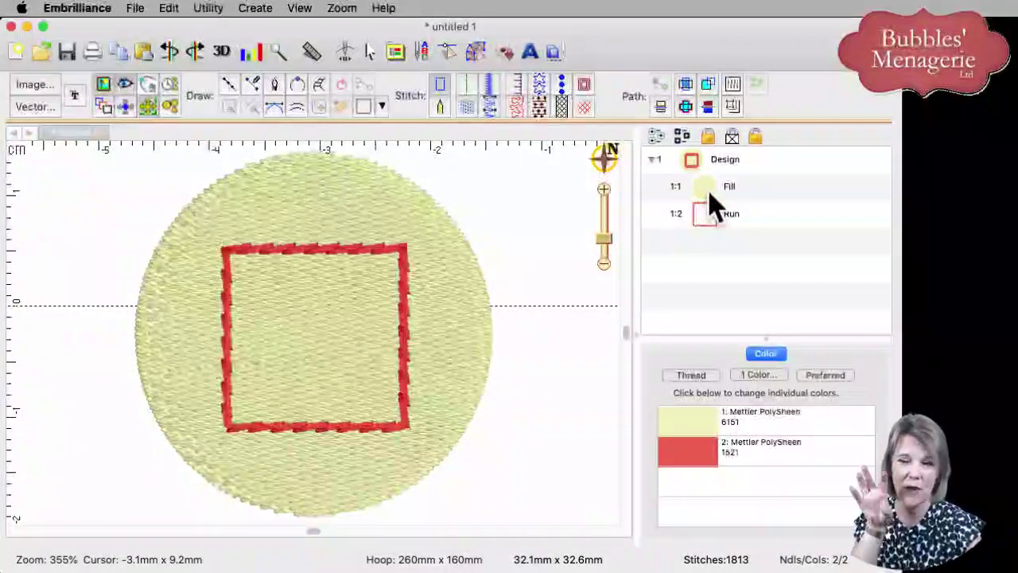
left_click(711, 193)
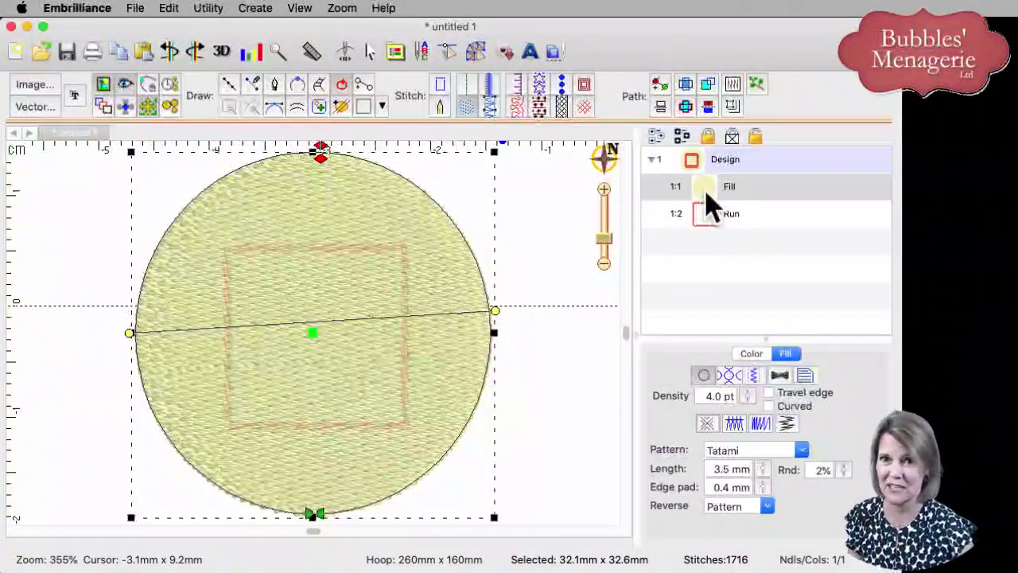
Copy and paste the circle fill, move the copy after Fill 1:1, and convert it to a run
left_click(706, 190)
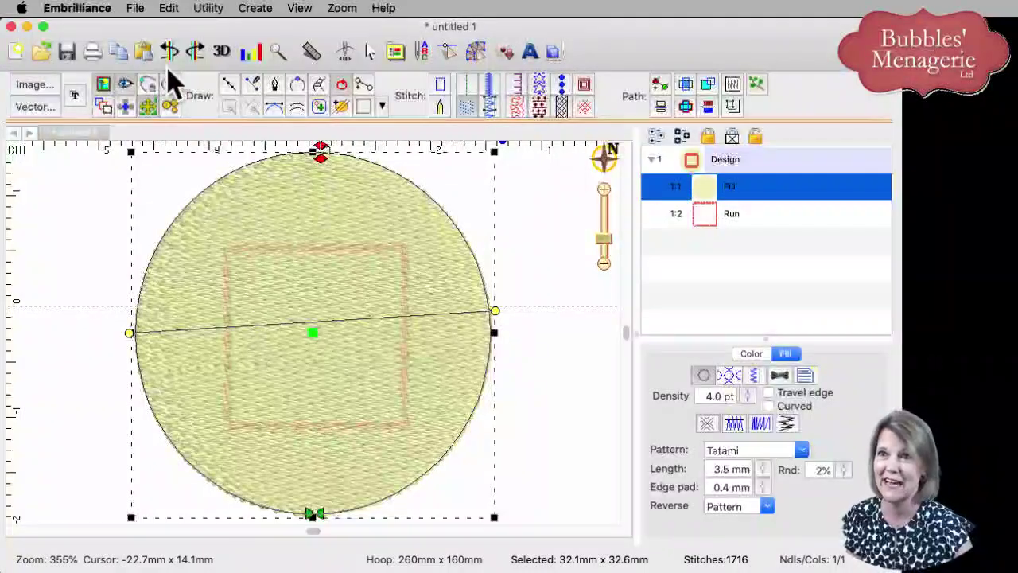
left_click(118, 52)
left_click(145, 52)
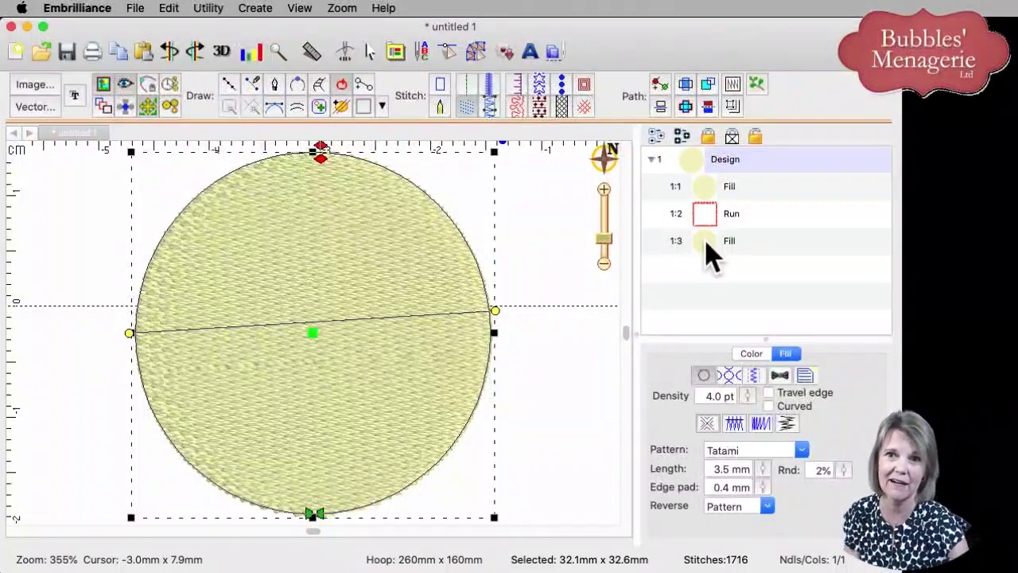
left_click_drag(706, 242, 699, 202)
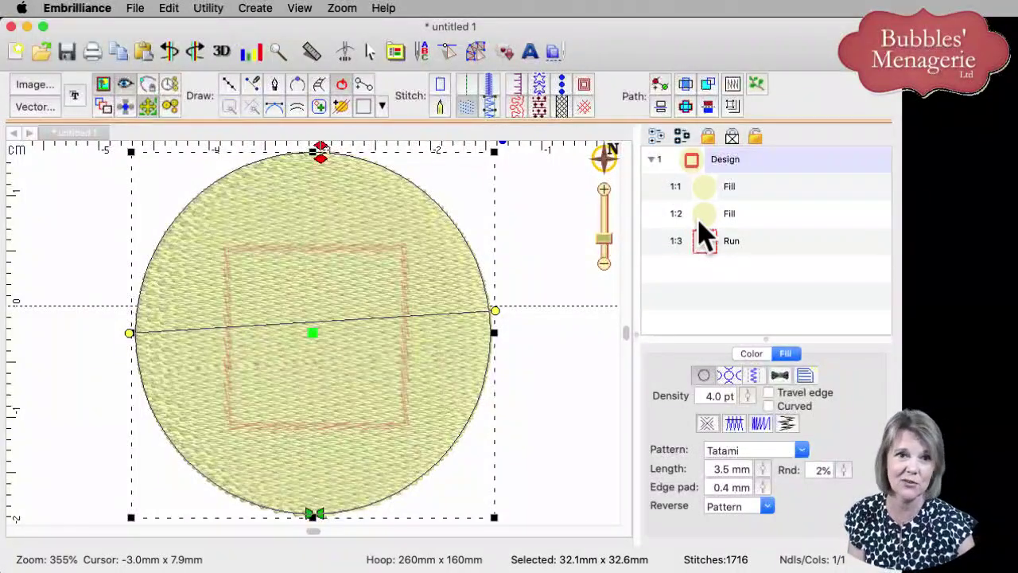
left_click(707, 218)
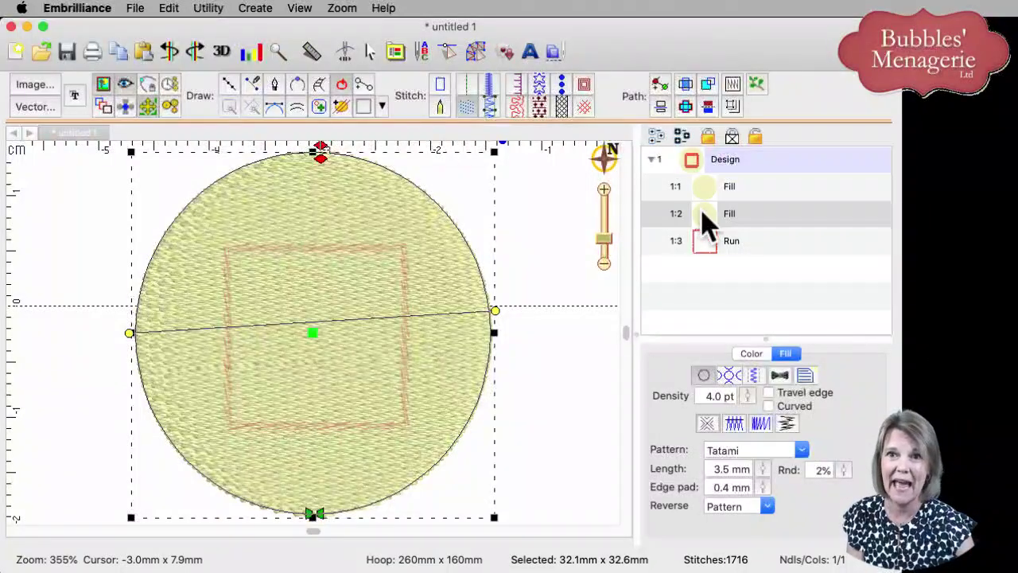
left_click(465, 86)
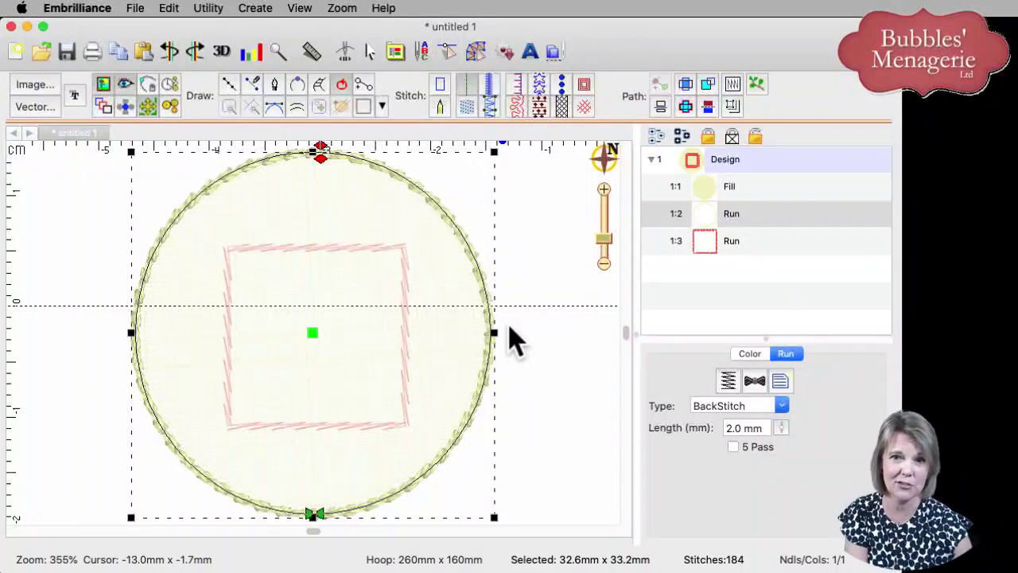
Set the circle outline's run type to Double at 2.0 mm length
left_click(783, 407)
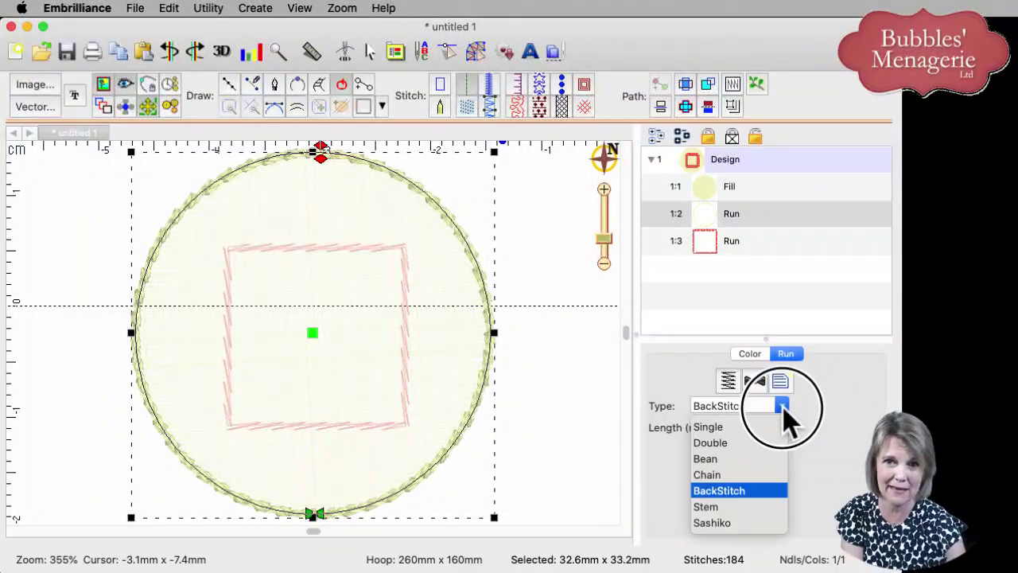
left_click(736, 443)
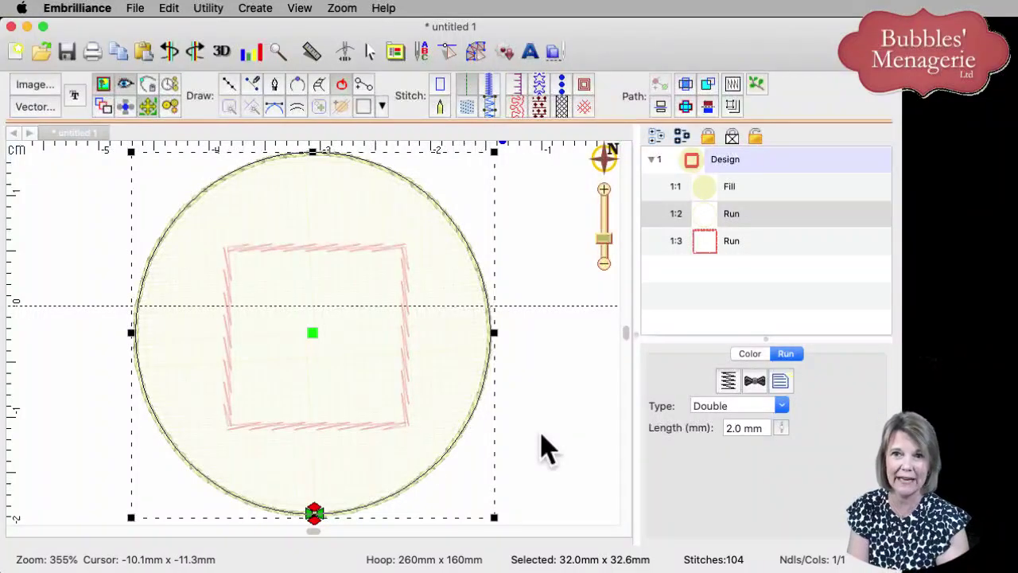
left_click(707, 193)
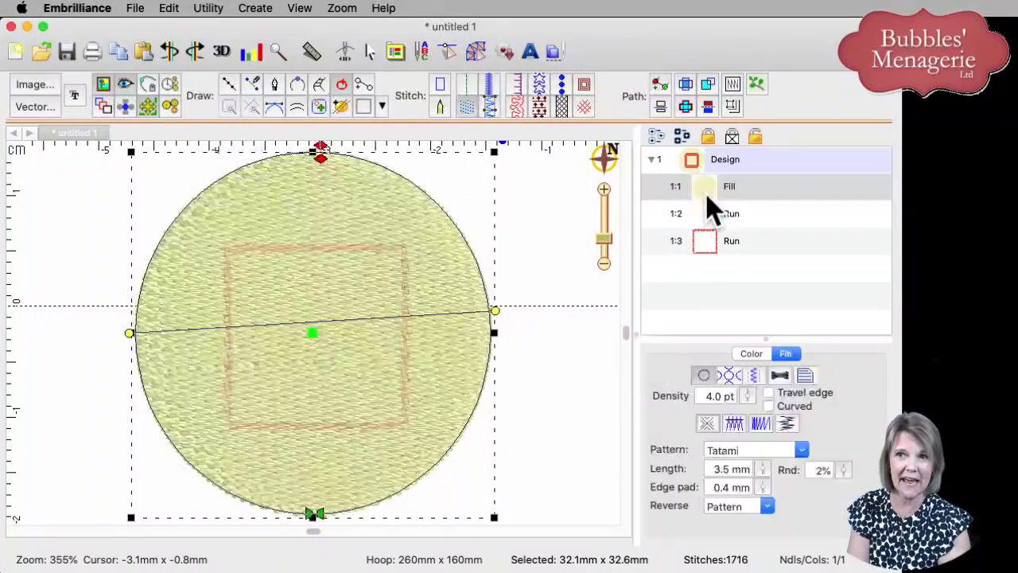
left_click(713, 215)
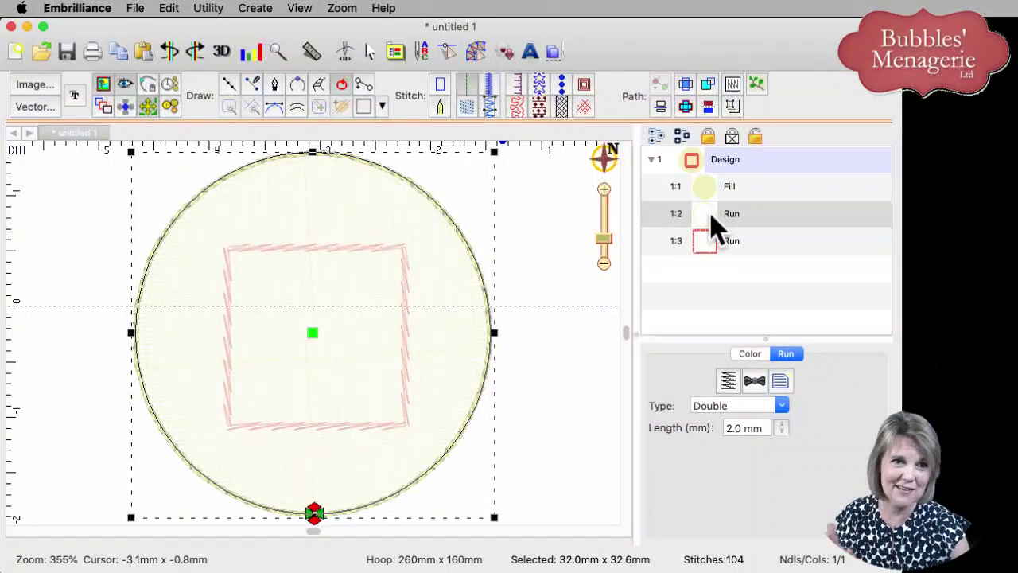
Move the circle outline's start point to the top and preview the 1947-stitch design
left_click(724, 199)
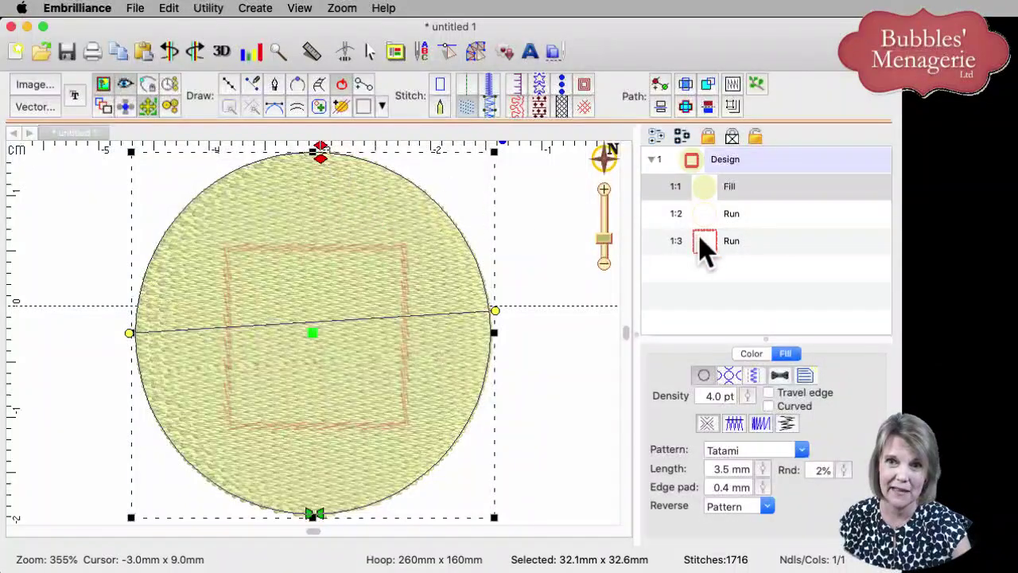
left_click(705, 215)
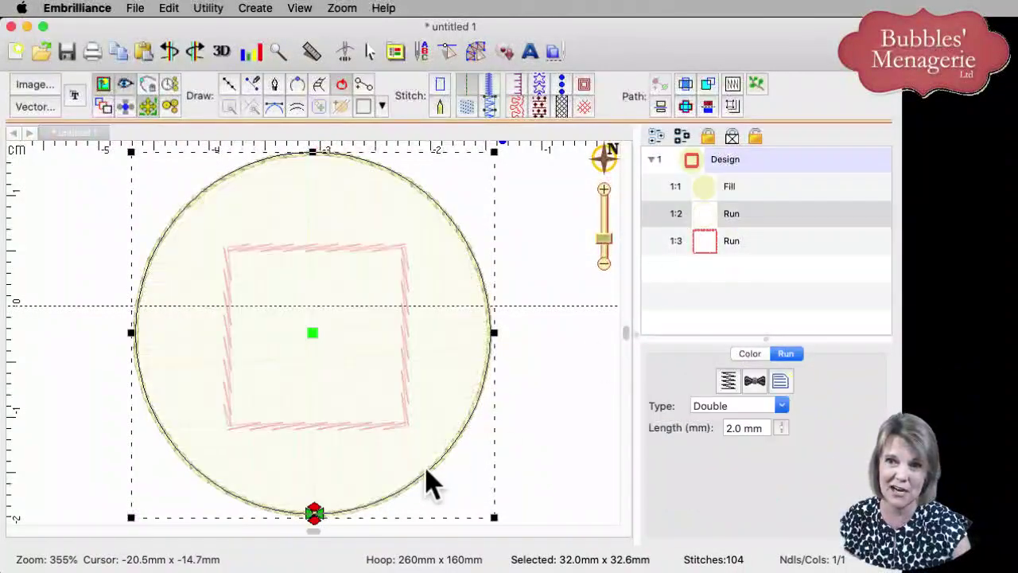
mouse_move(320, 515)
left_mouse_down()
mouse_move(459, 472)
mouse_move(466, 227)
mouse_move(319, 166)
left_mouse_up()
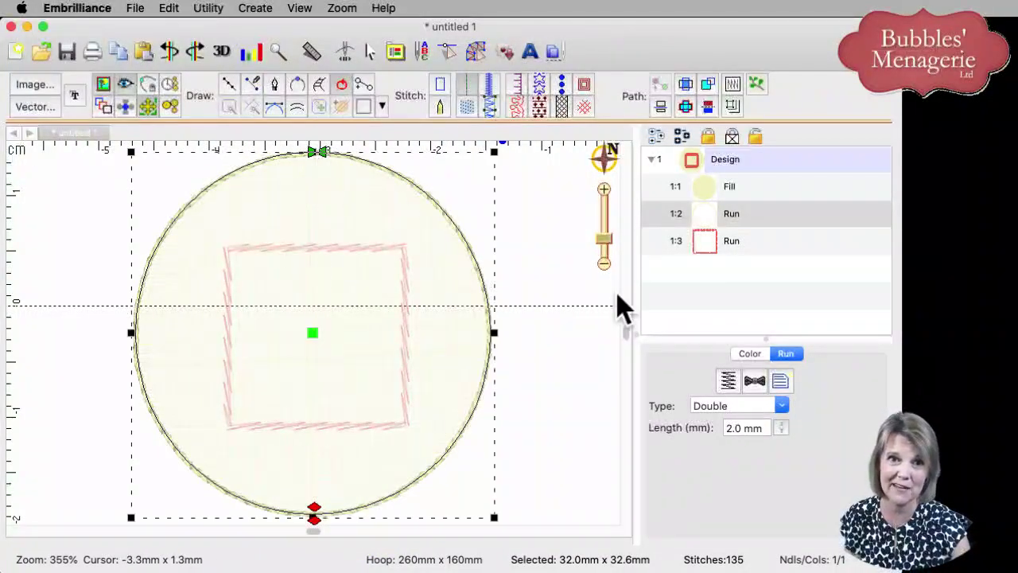
left_click(579, 385)
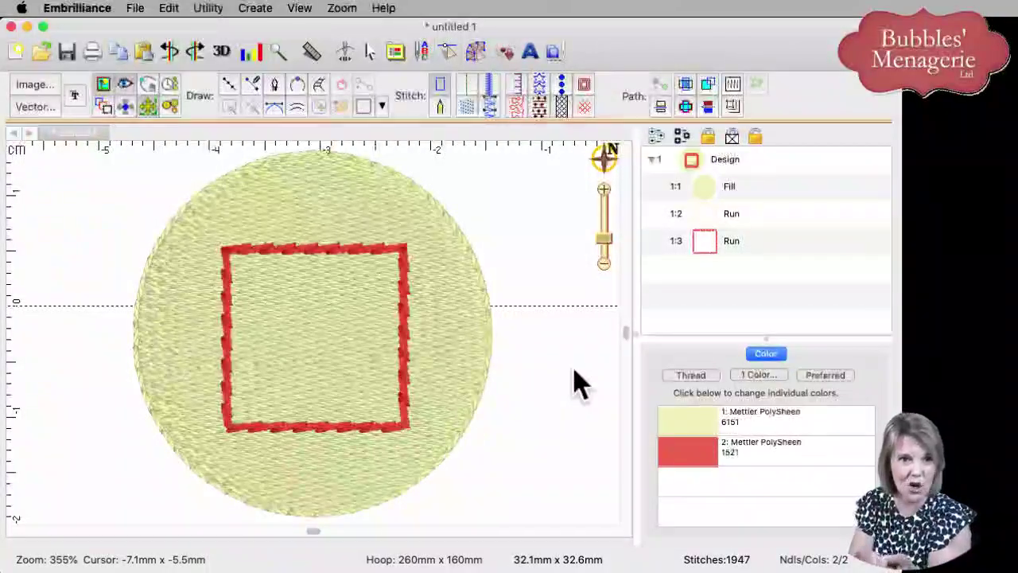
Change the Run 1:2 circle outline to the red Mettler PolySheen thread used by the square
left_click(744, 219)
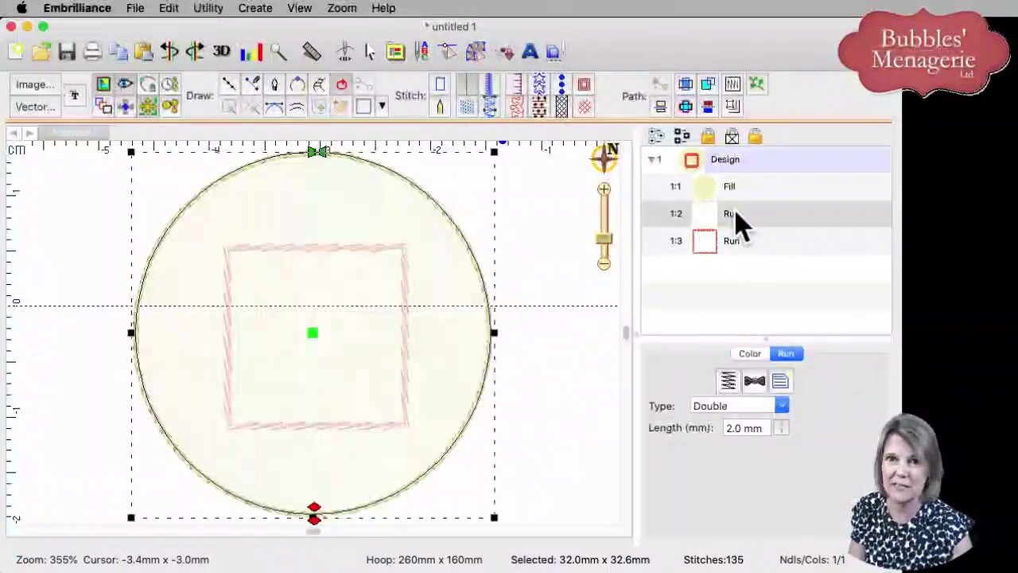
left_click(750, 356)
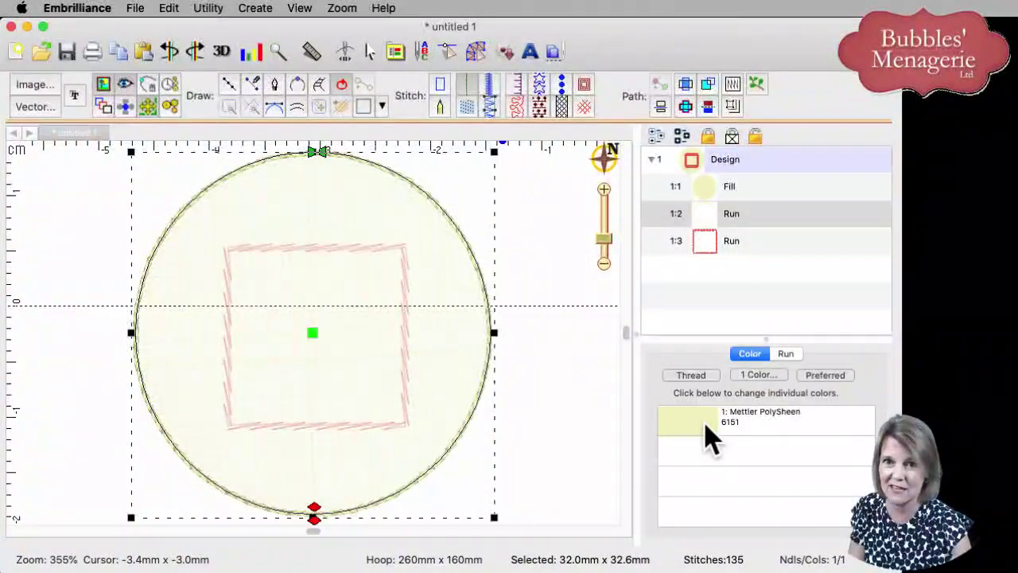
left_click(705, 427)
left_click(299, 377)
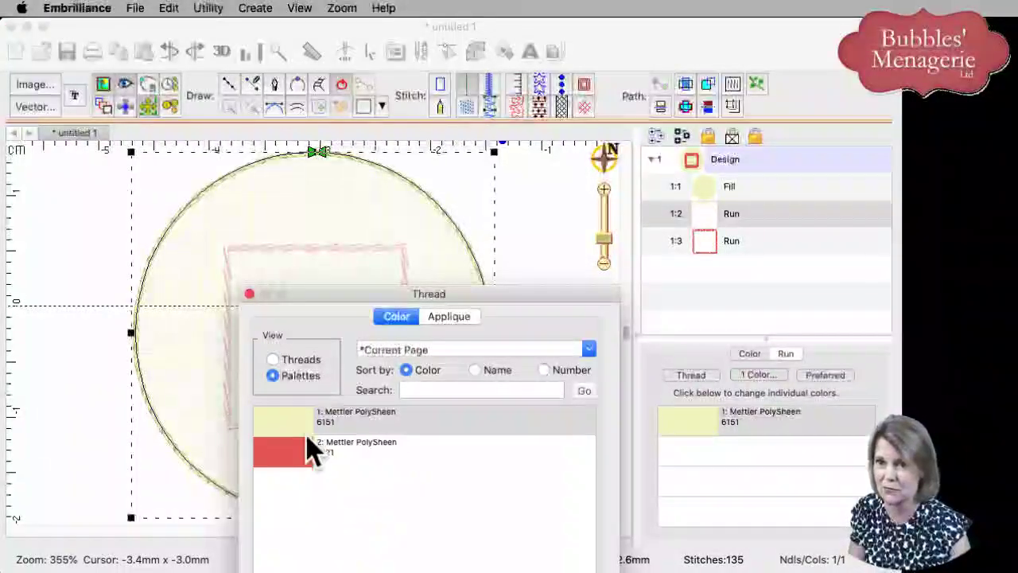
left_click(307, 454)
left_click_drag(501, 307, 505, 125)
left_click(583, 494)
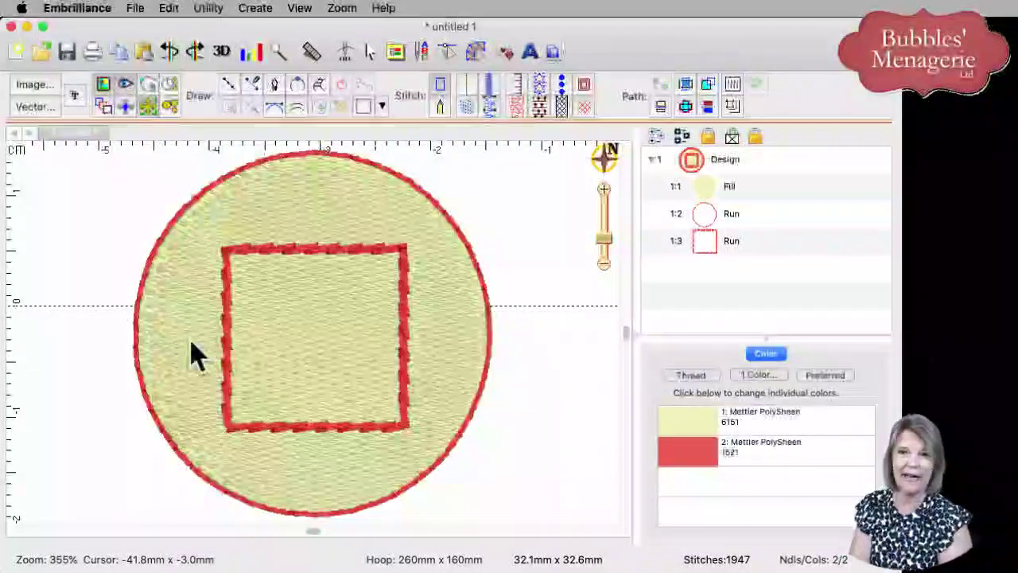
Raise the Fill 1:1 yellow circle's pull compensation to 3%, then deselect to preview
left_click(705, 195)
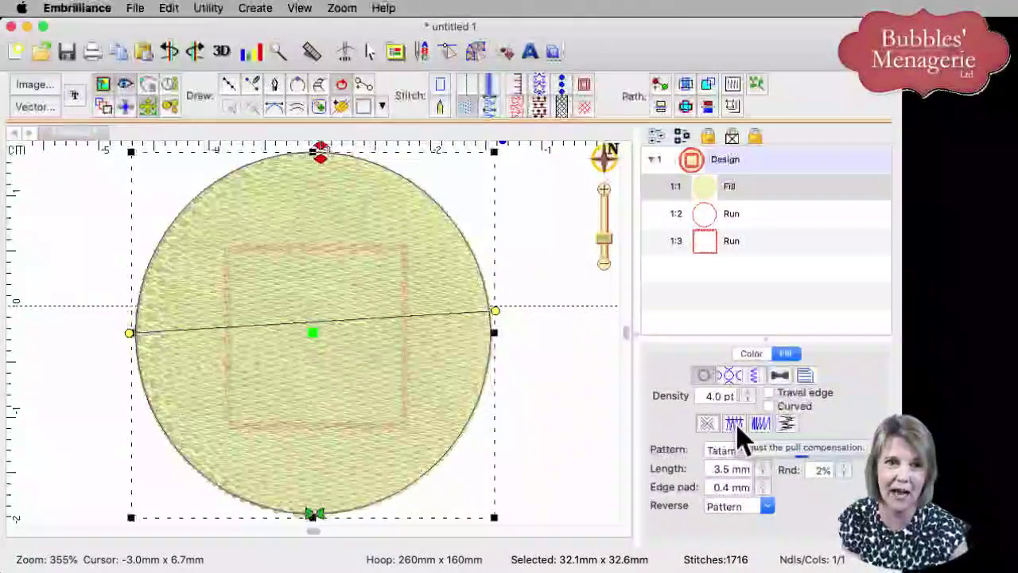
left_click(737, 427)
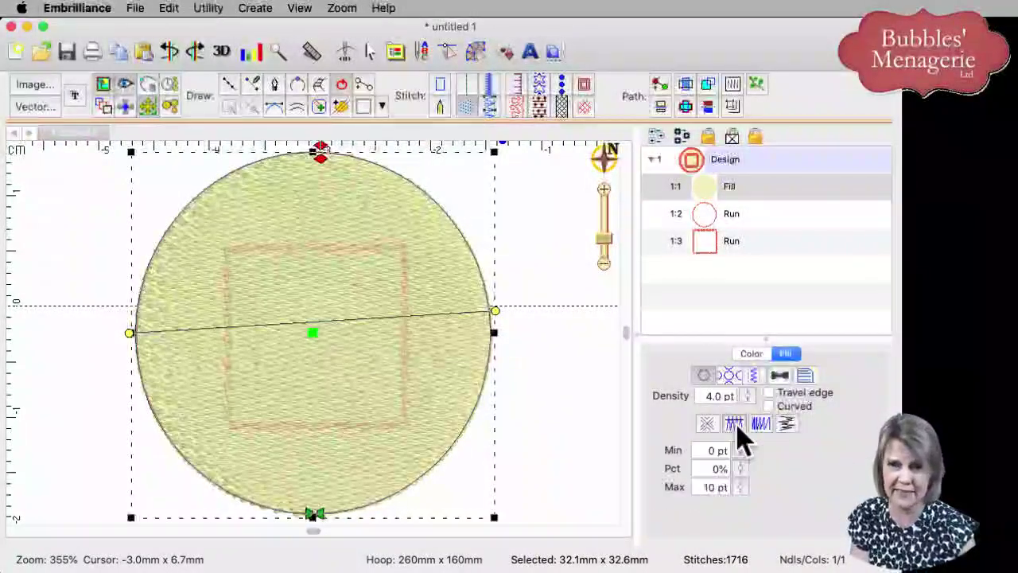
left_click(742, 473)
left_click_drag(741, 473, 744, 472)
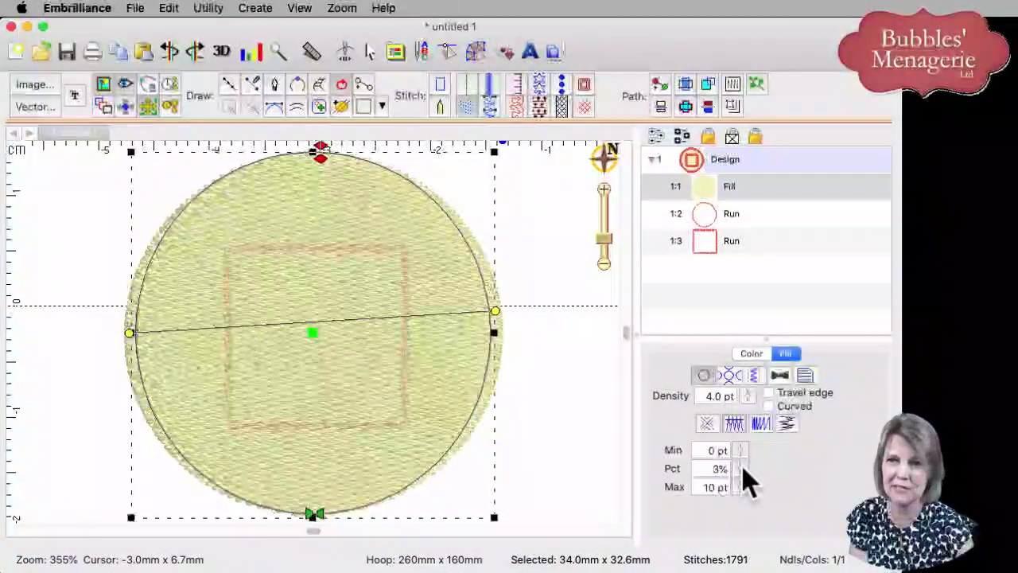
left_click(587, 467)
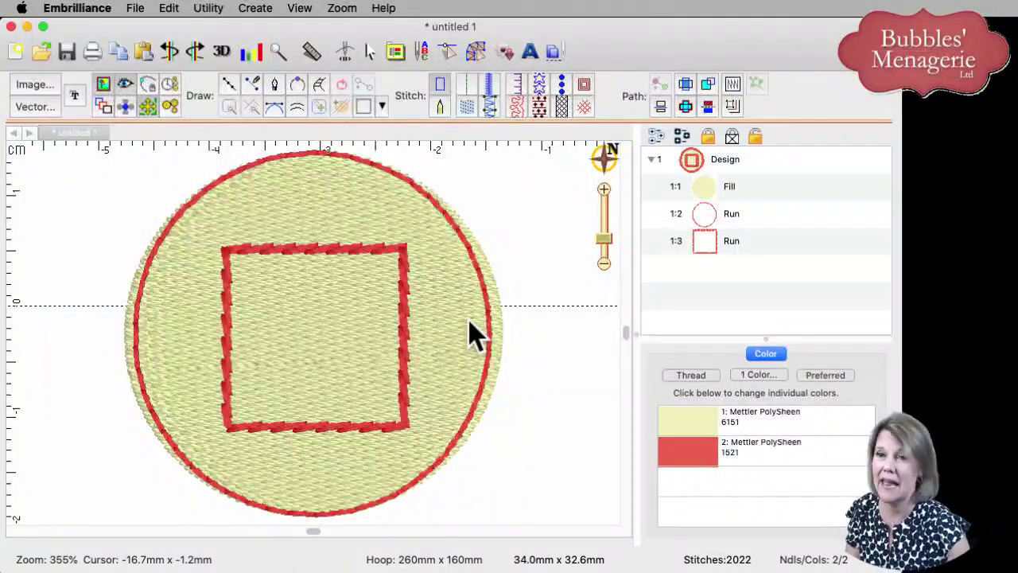
Rotate the yellow fill's stitch angle handle until the direction reads 178°
left_click(469, 334)
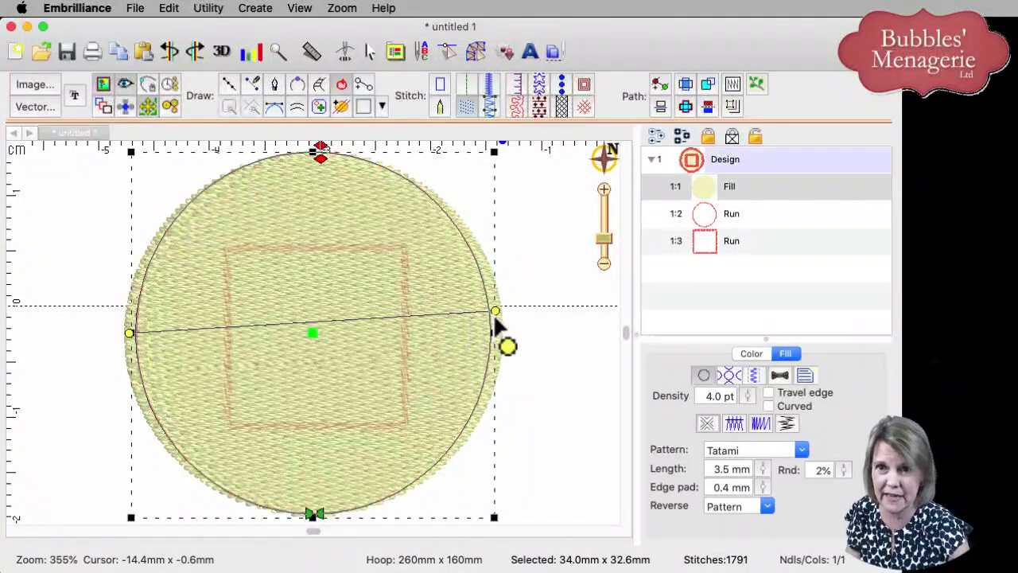
left_click_drag(498, 319, 459, 195)
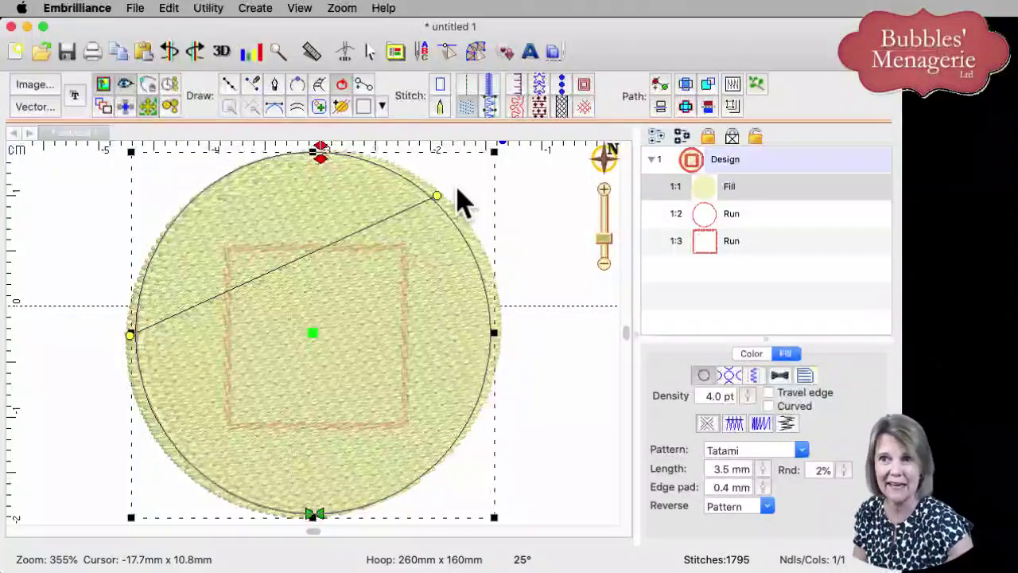
left_click_drag(442, 208, 535, 364)
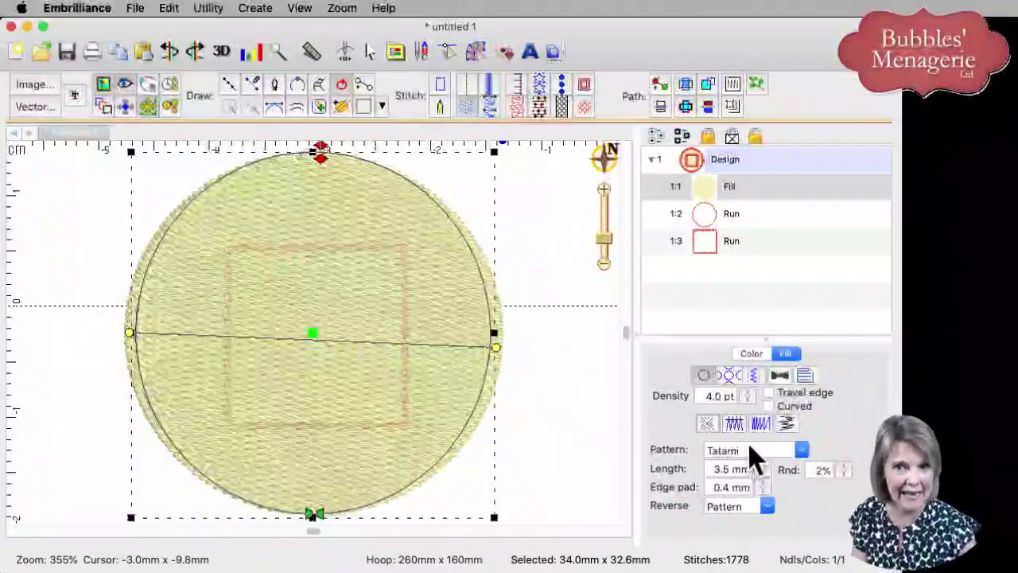
Show the fill's pull compensation values: 3%, 0 pt minimum, 10 pt maximum
left_click(734, 425)
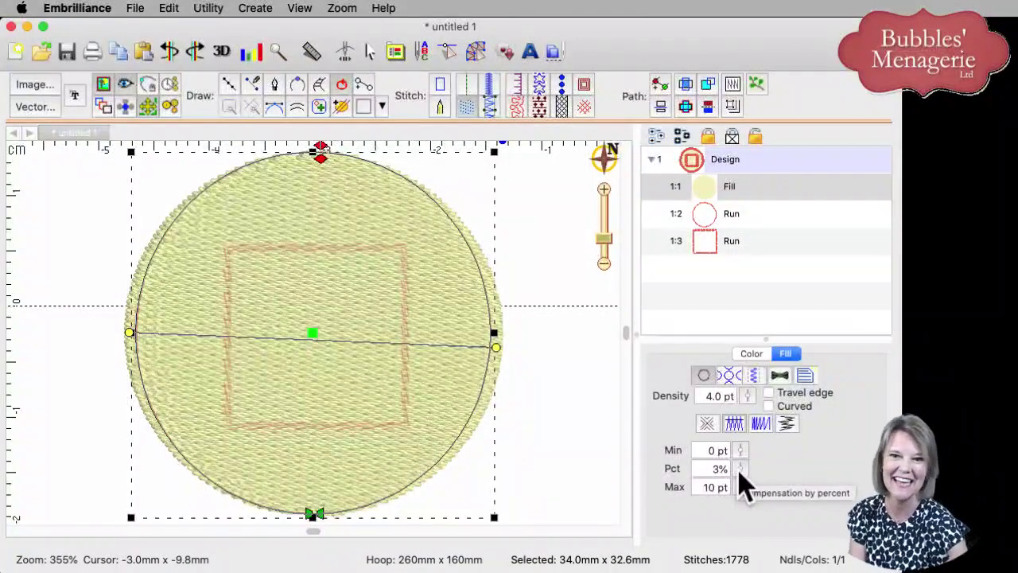
left_click(615, 492)
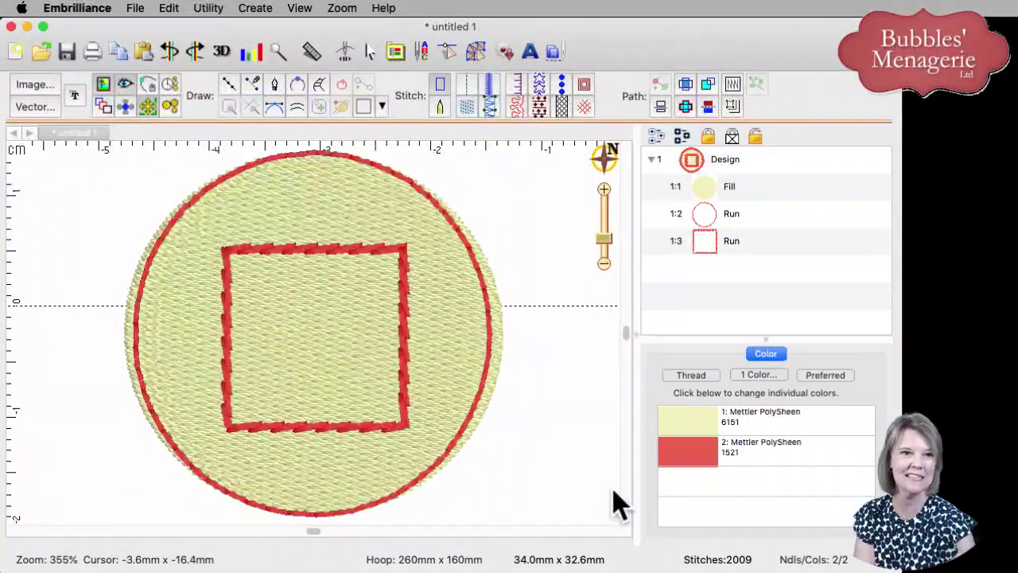